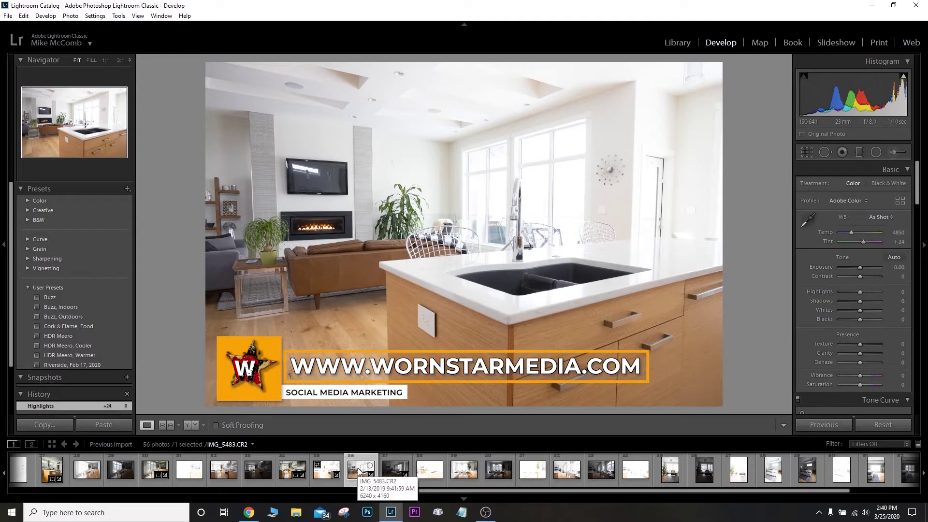
# - Compare the normal, dark and bright bracketed exposures of the kitchen island, IMG_5483 to IMG_5485
pyautogui.click(336, 463)
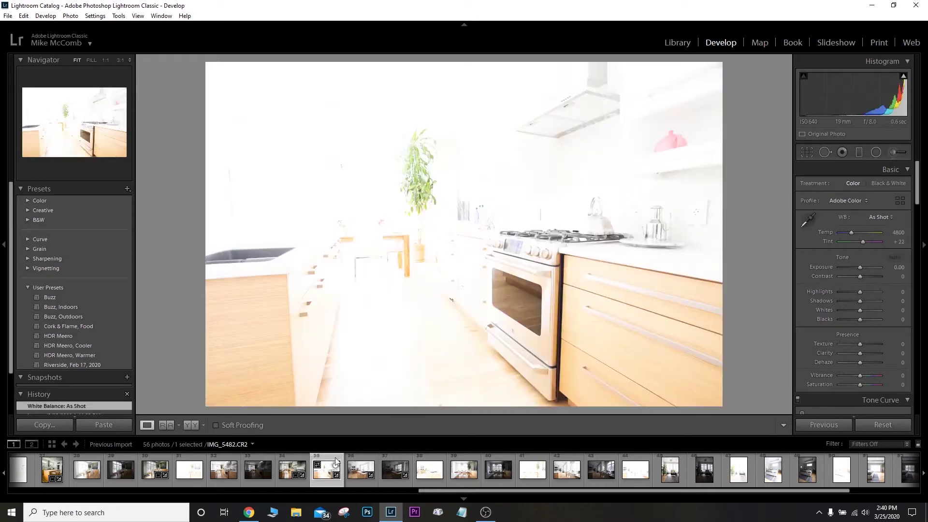
pyautogui.click(361, 468)
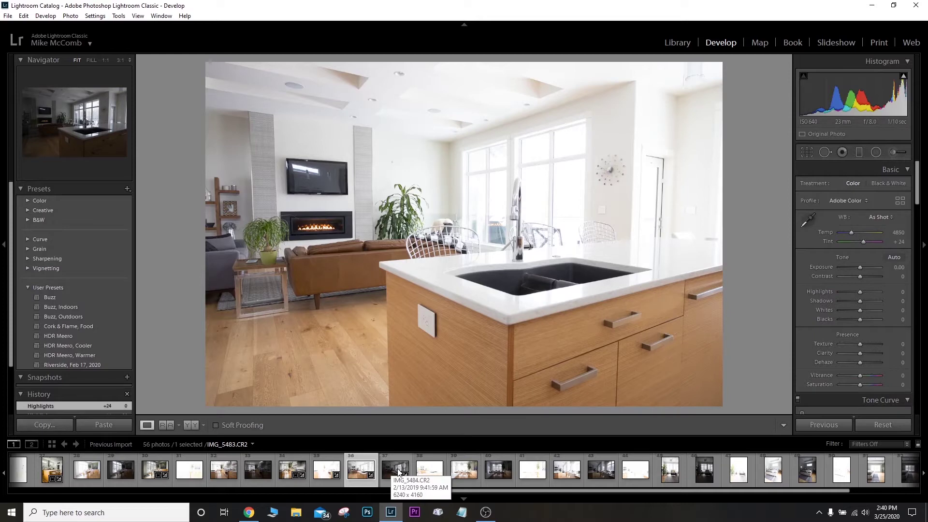
pyautogui.press('Right')
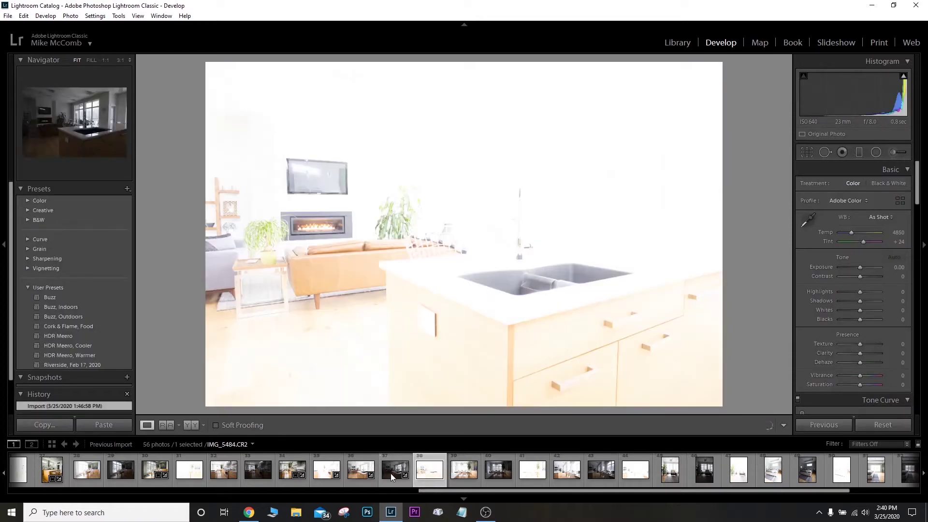
pyautogui.click(395, 471)
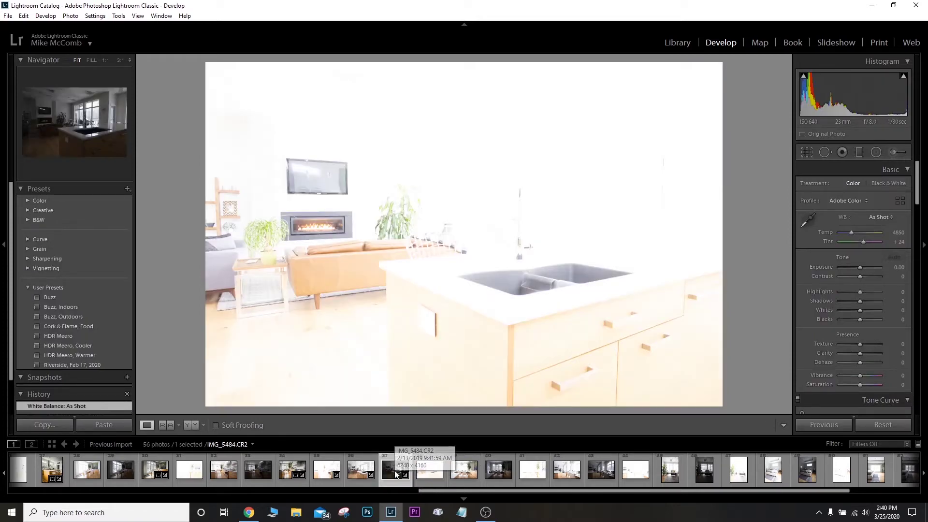
pyautogui.click(361, 476)
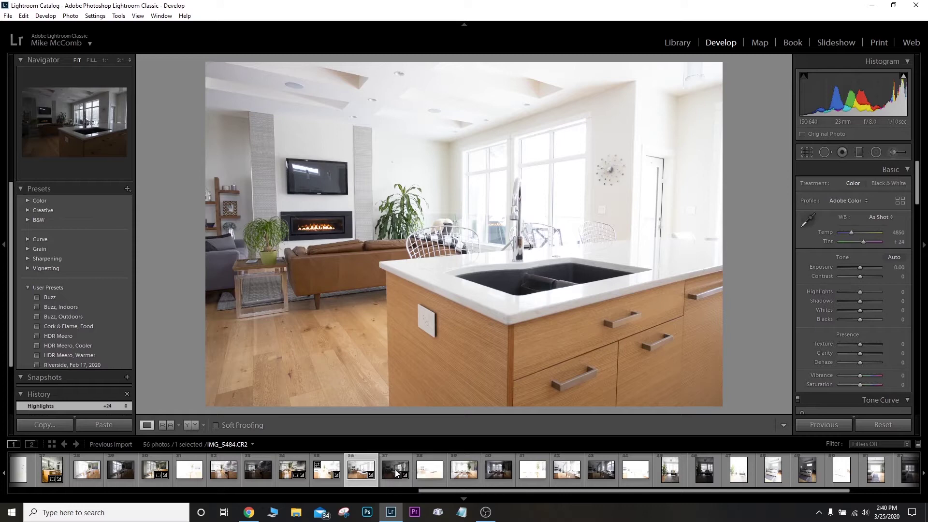
pyautogui.click(395, 469)
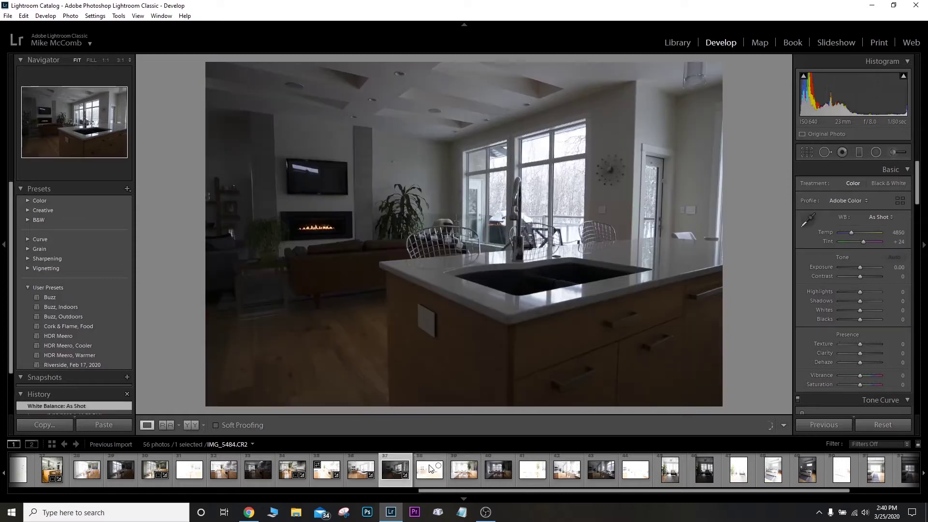
pyautogui.click(361, 469)
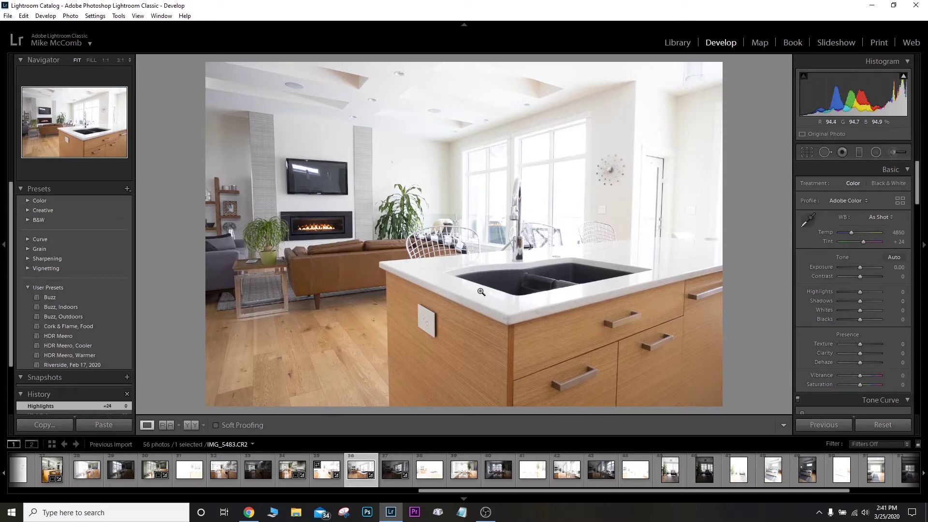
pyautogui.click(394, 472)
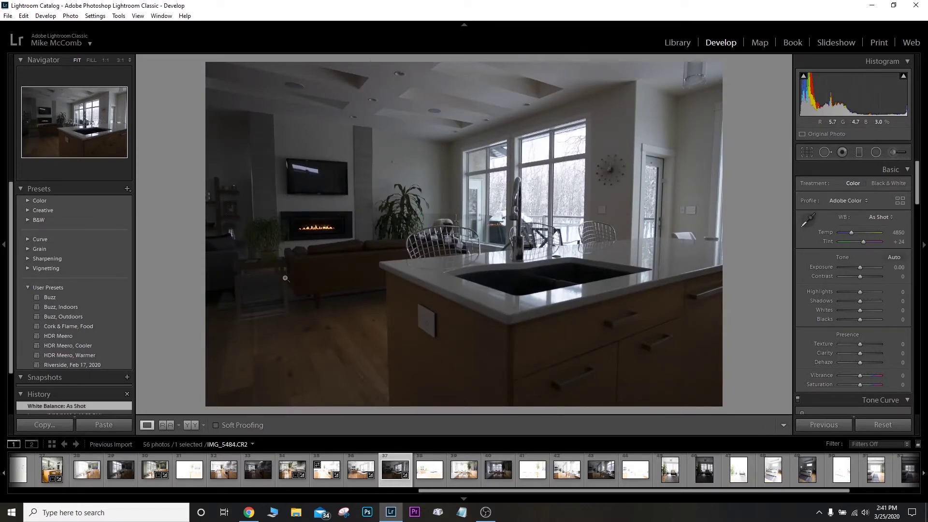
pyautogui.click(423, 472)
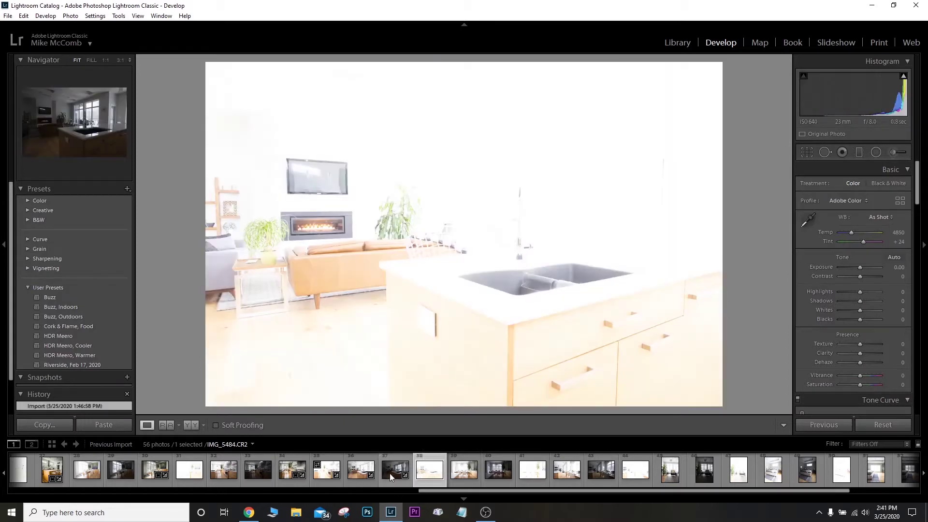
pyautogui.click(390, 473)
pyautogui.click(358, 472)
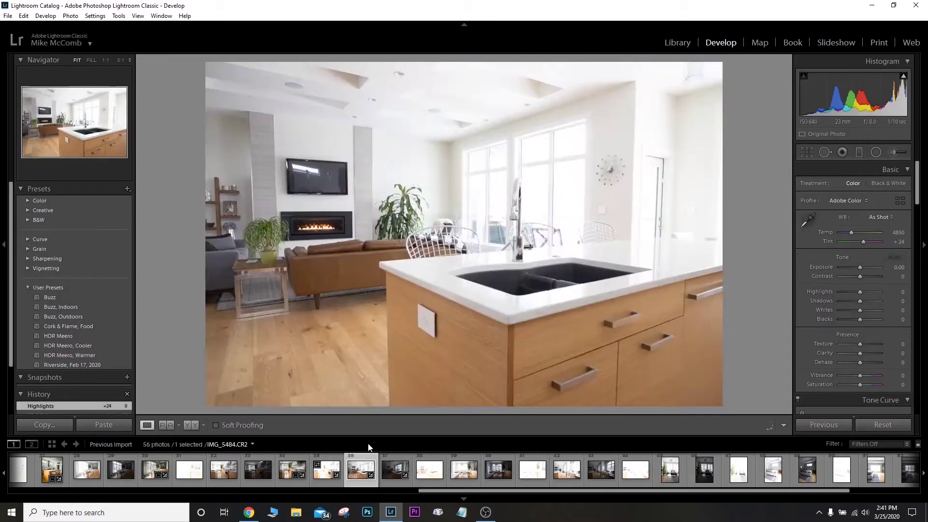
pyautogui.click(388, 470)
pyautogui.click(428, 473)
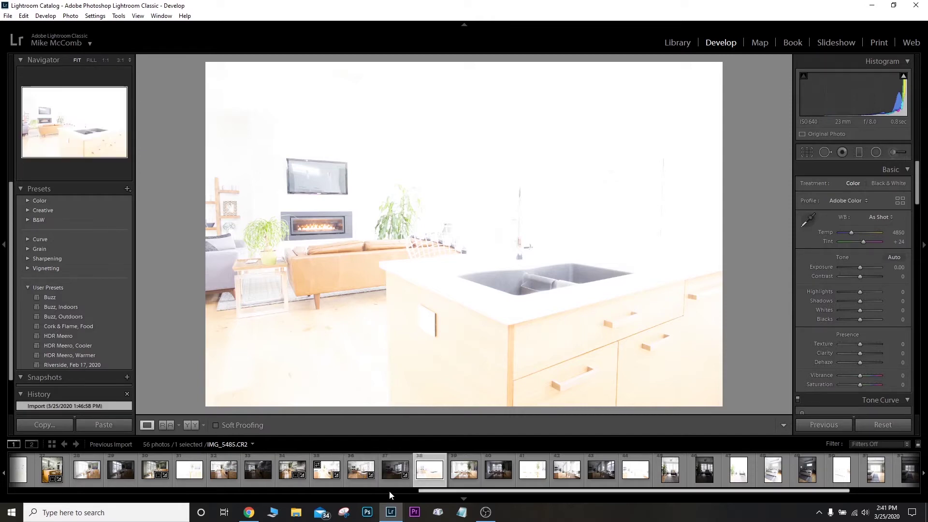
pyautogui.click(360, 474)
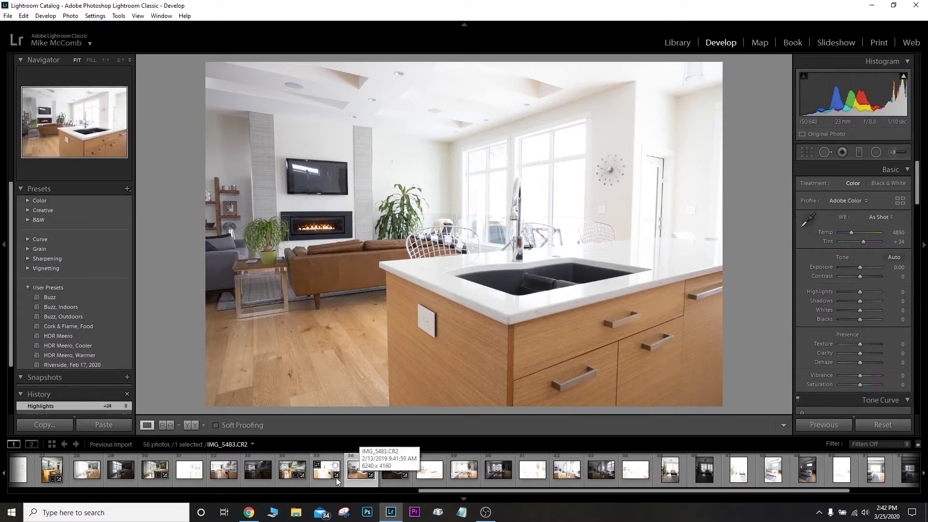
pyautogui.press('Left')
pyautogui.press('Right')
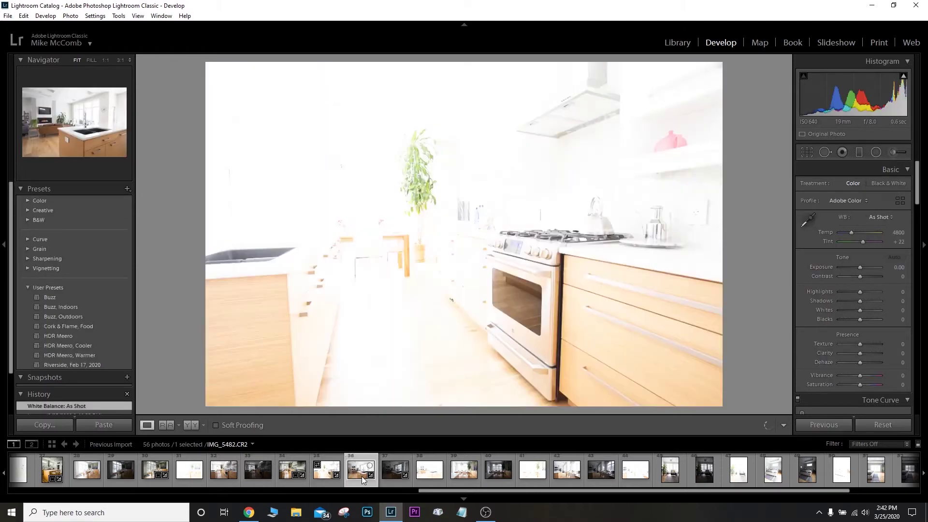
pyautogui.click(393, 469)
pyautogui.click(430, 472)
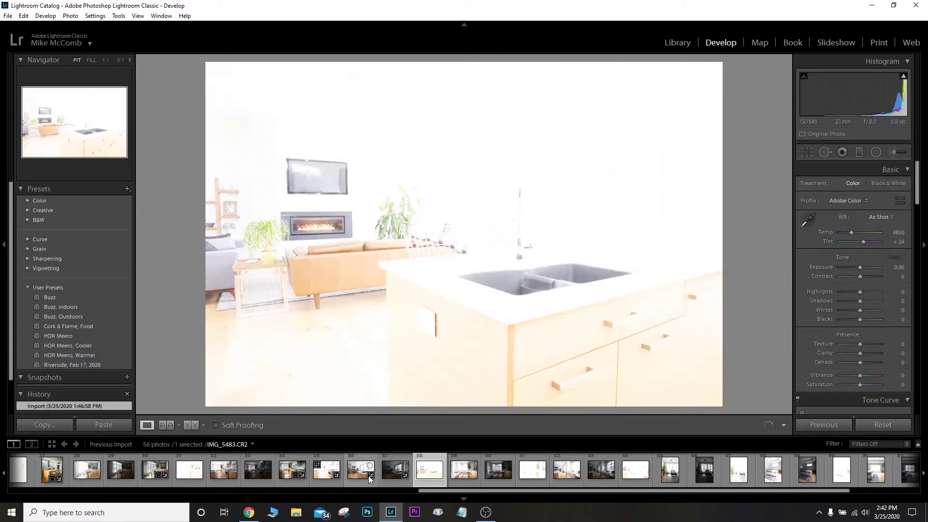
# - Merge the three kitchen island exposures, IMG_5483 to IMG_5485, into an HDR photo with Auto Align, Auto Settings and no deghosting
pyautogui.click(363, 473)
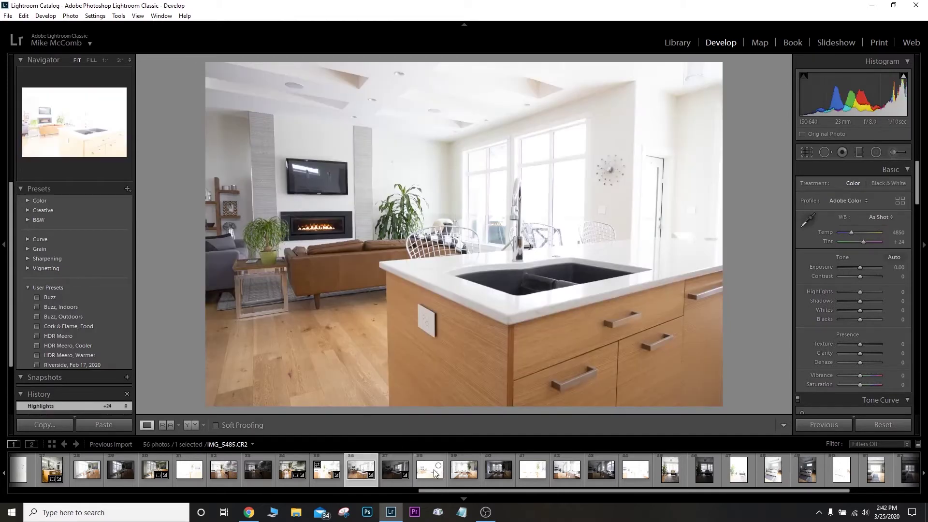
pyautogui.keyDown('shift'); pyautogui.click(427, 468); pyautogui.keyUp('shift')
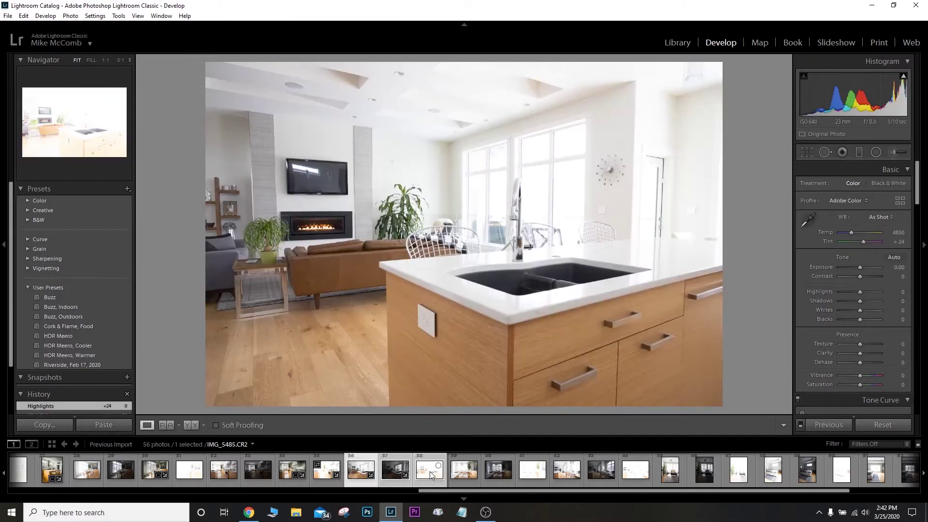
pyautogui.rightClick(395, 470)
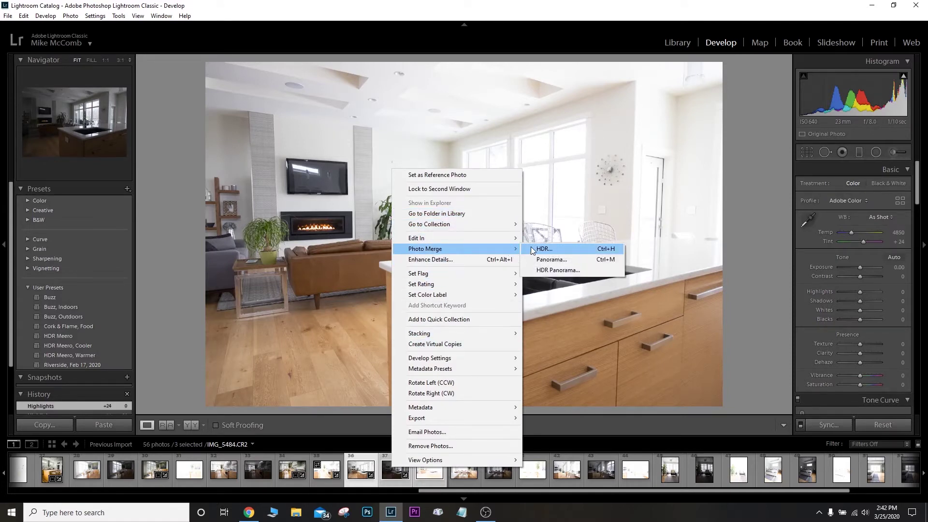
pyautogui.click(531, 248)
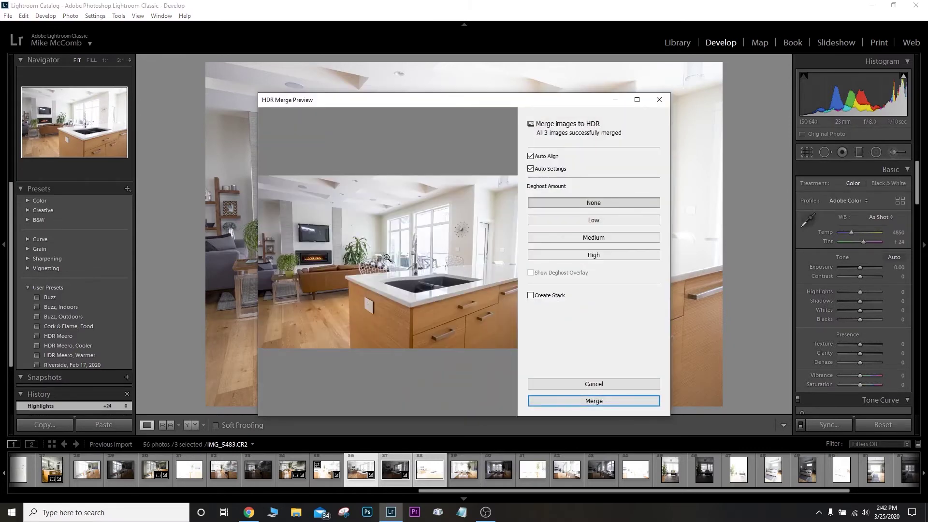
pyautogui.click(599, 402)
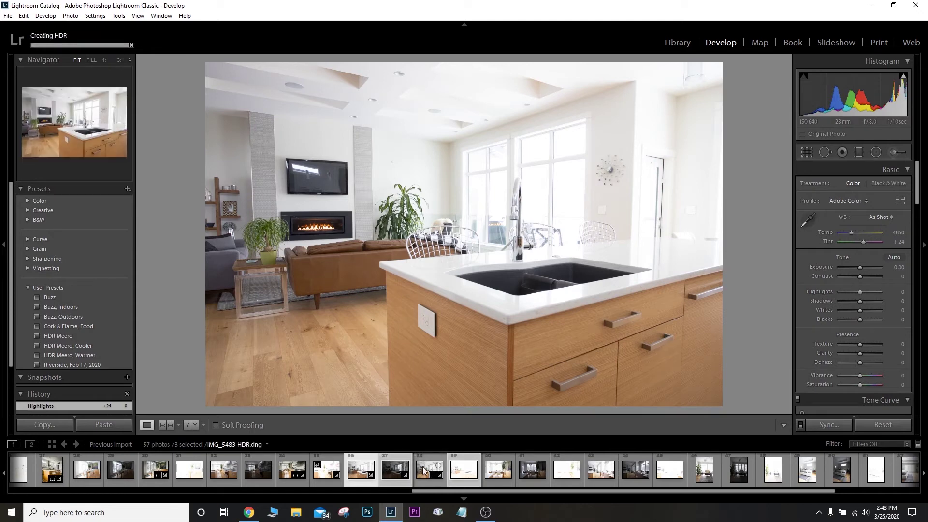
# - Apply the HDR Meero, Warmer preset to the merged HDR photo and set its colour temperature to 4900
pyautogui.click(424, 472)
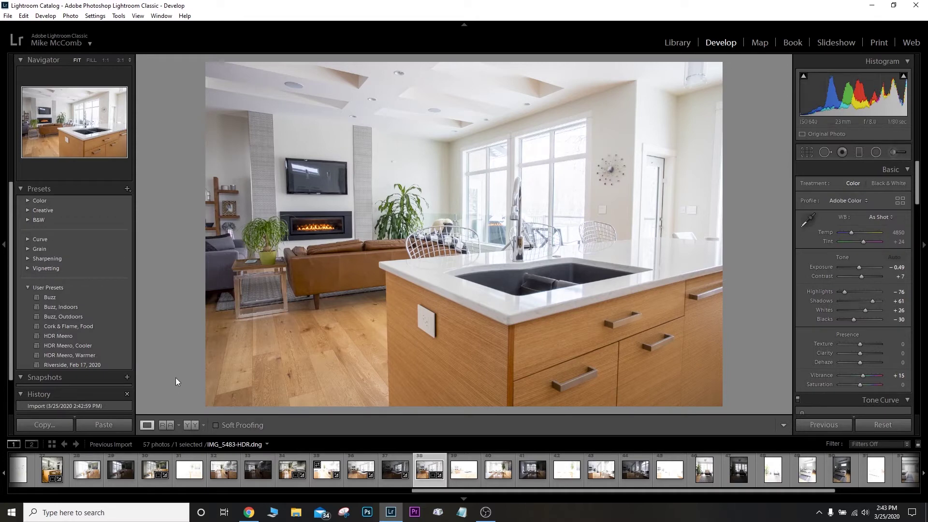
pyautogui.click(85, 345)
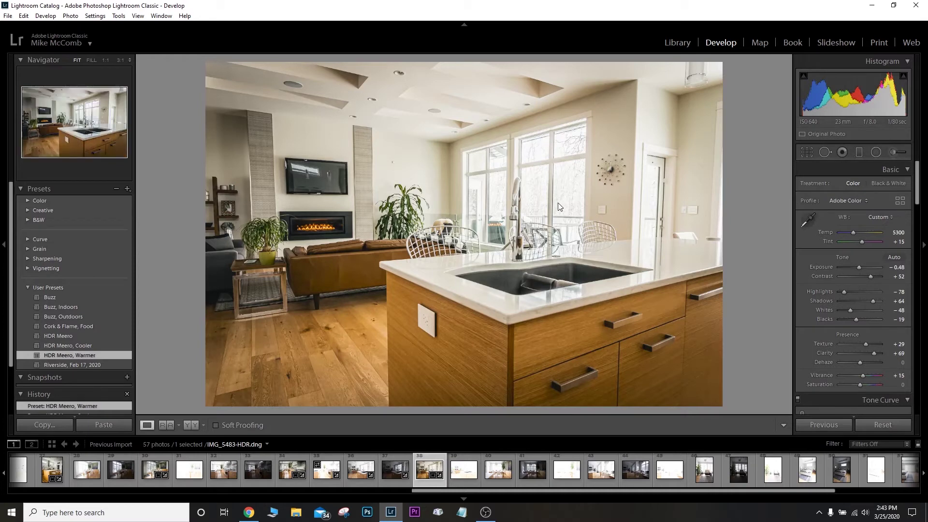
pyautogui.click(897, 233)
pyautogui.write('4900')
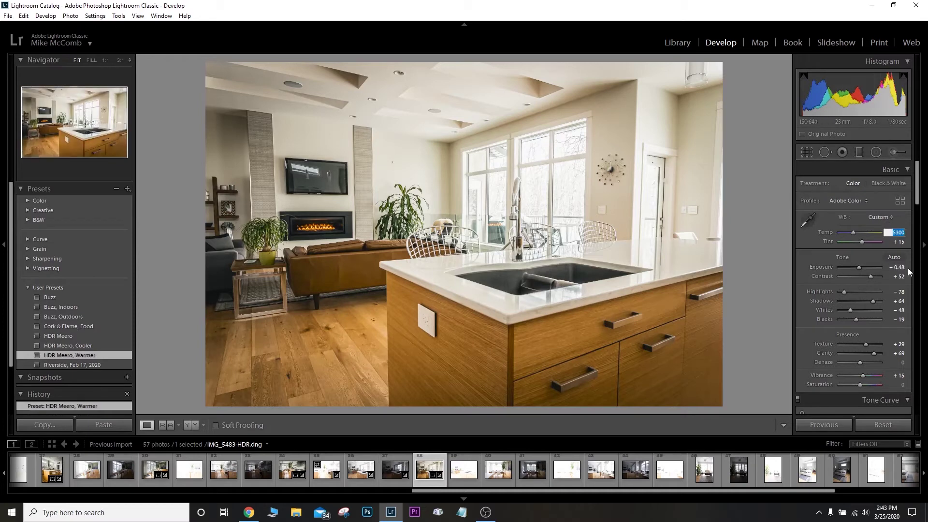
pyautogui.press('Return')
pyautogui.press('Tab')
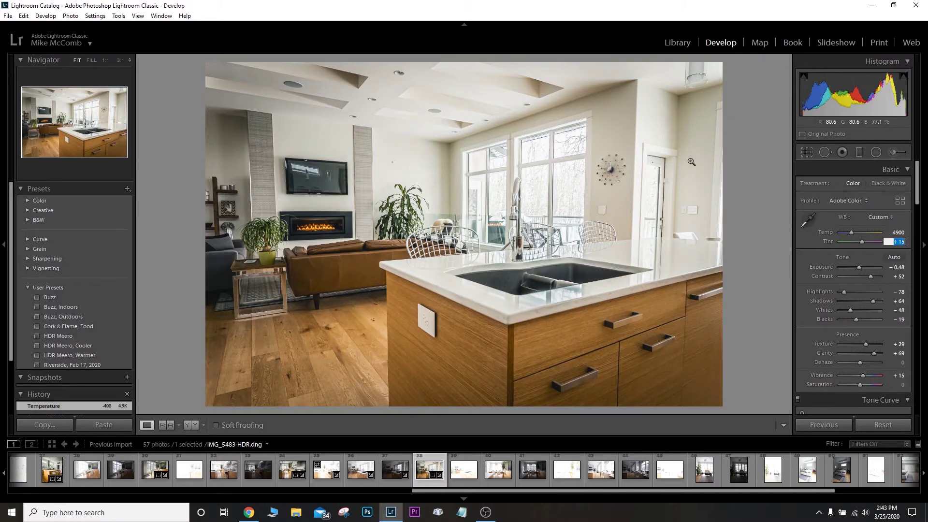
# - Add a diagonal graduated filter darkening the window side of the kitchen, with its effects reset and exposure set to -0.70
pyautogui.click(859, 153)
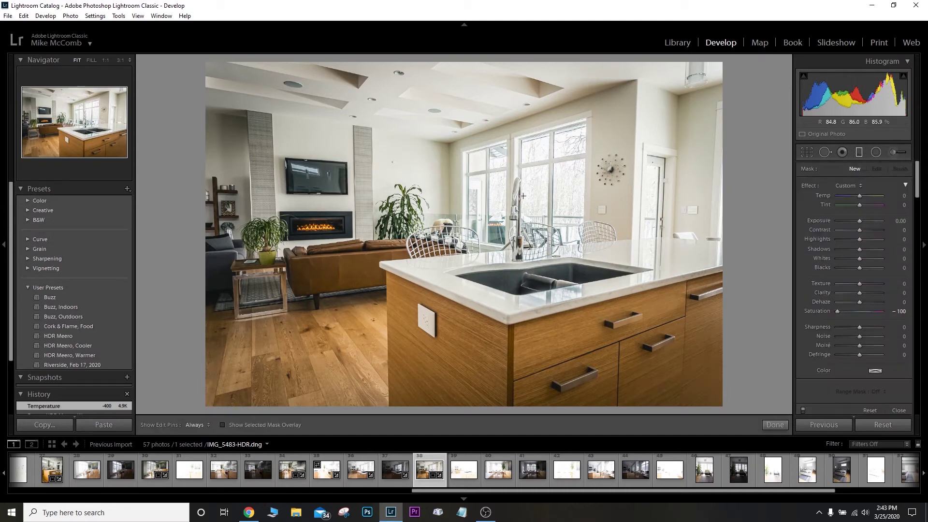
pyautogui.moveTo(522, 196); pyautogui.dragTo(465, 286)
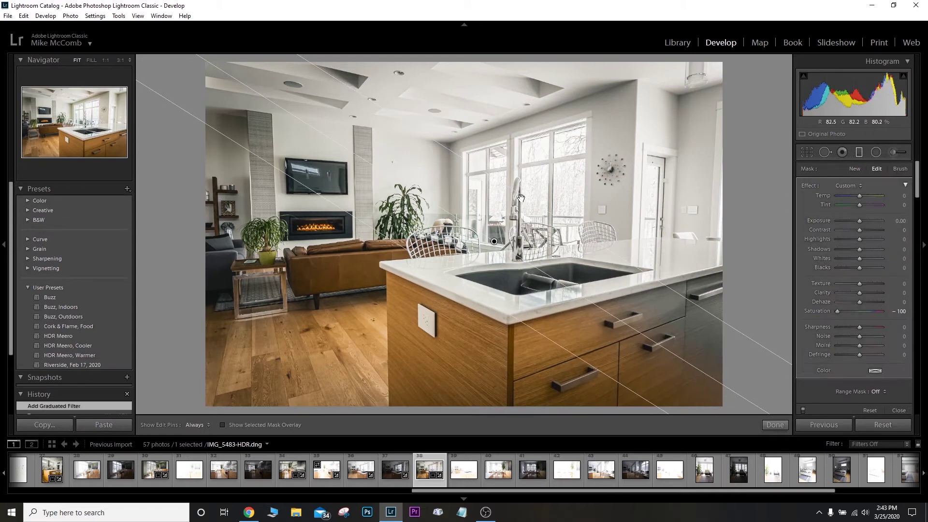
pyautogui.moveTo(515, 211); pyautogui.dragTo(664, 226)
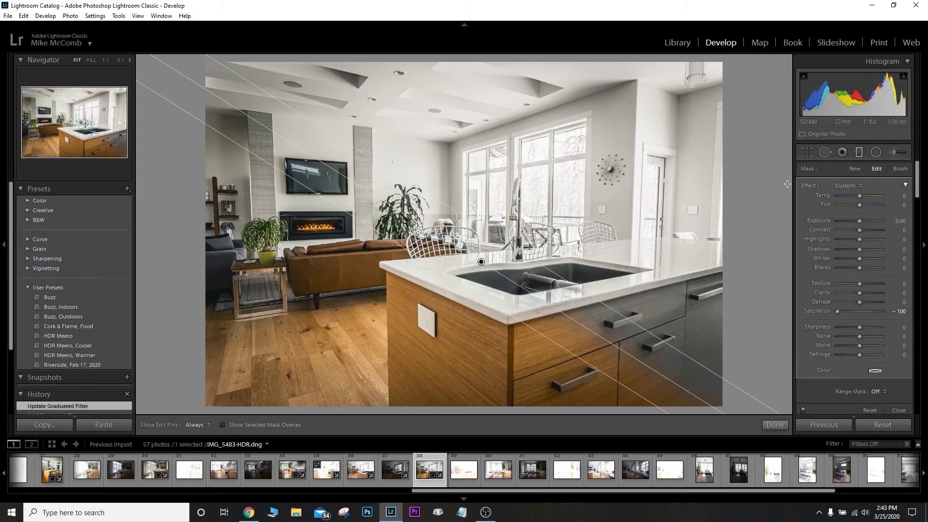
pyautogui.doubleClick(808, 185)
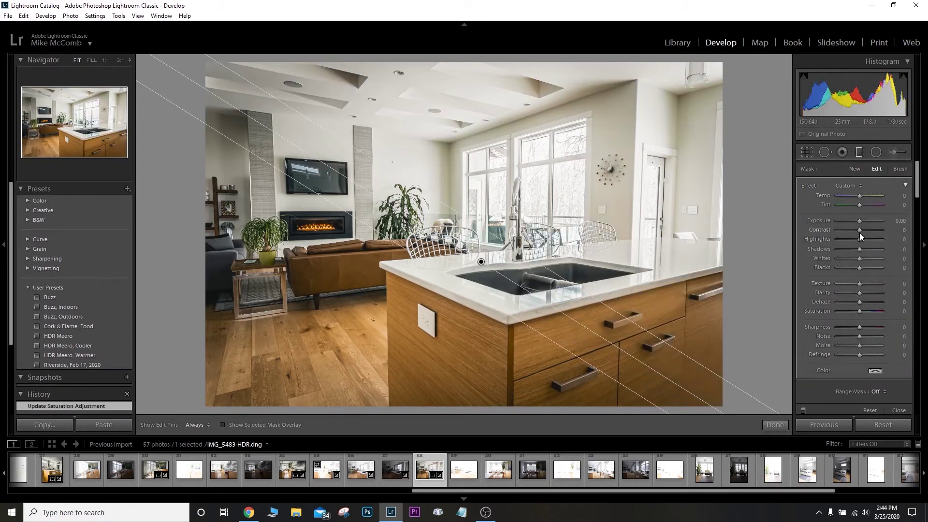
pyautogui.moveTo(859, 223); pyautogui.dragTo(855, 222)
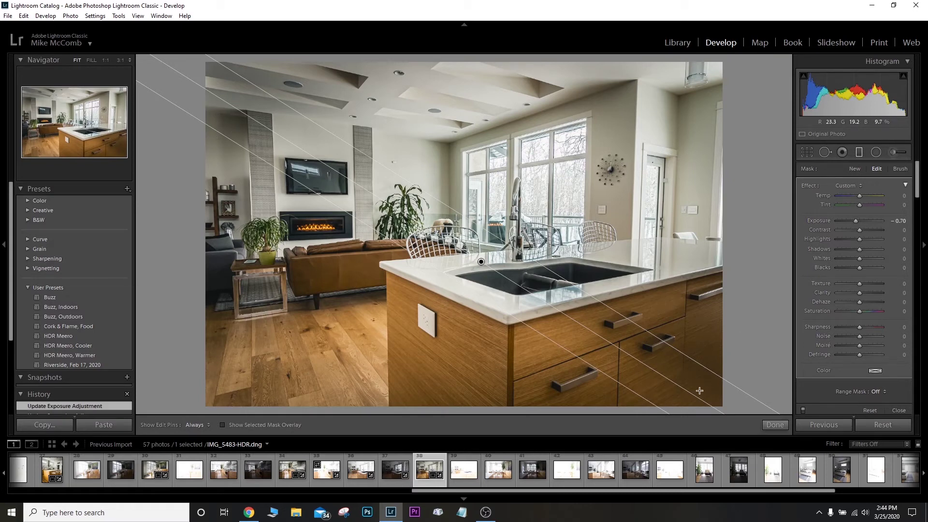
pyautogui.click(777, 425)
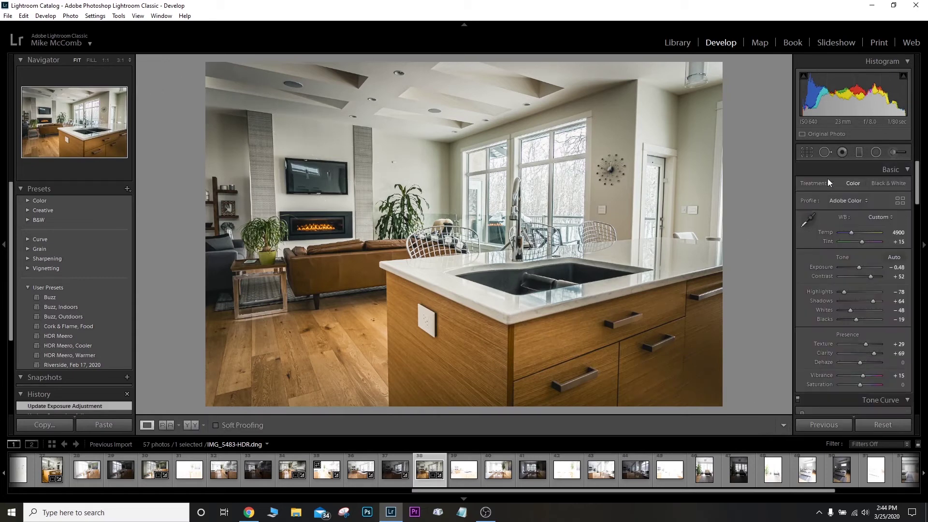
# - Add a near-vertical graduated filter over the photo's right edge, with its effects reset and exposure raised to about 0.44
pyautogui.click(859, 153)
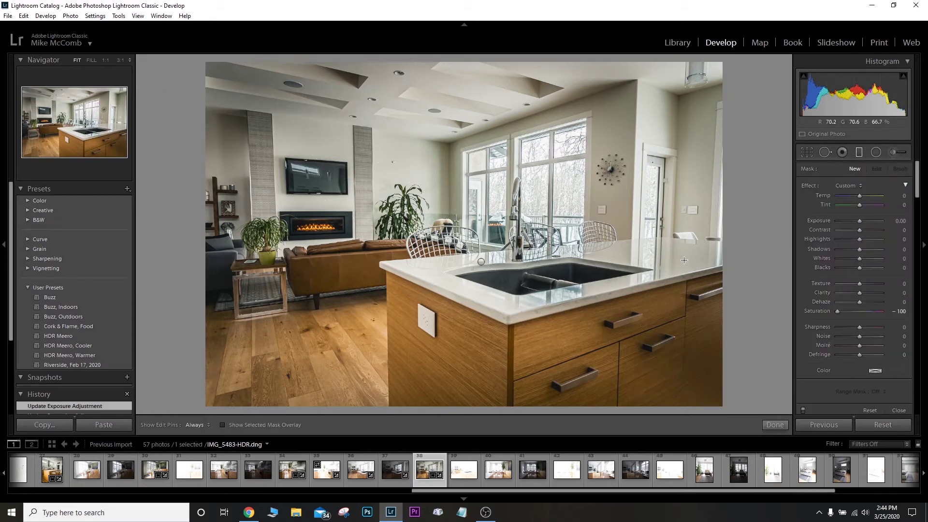
pyautogui.moveTo(645, 266); pyautogui.dragTo(682, 259)
pyautogui.doubleClick(806, 187)
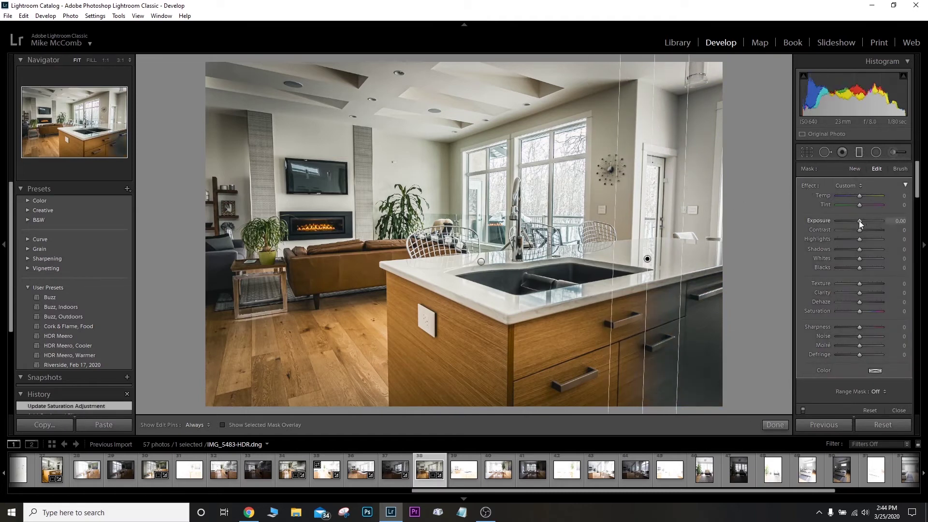
pyautogui.moveTo(859, 222); pyautogui.dragTo(861, 222)
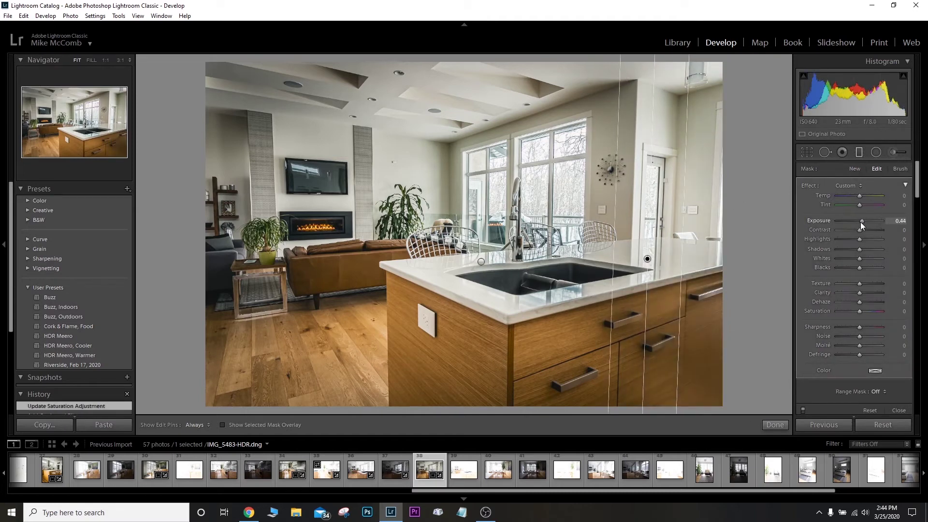
# - Add a diagonal graduated filter over the photo's upper-left corner, with its effects reset and exposure set to 0.96
pyautogui.click(856, 169)
pyautogui.moveTo(235, 105); pyautogui.dragTo(282, 170)
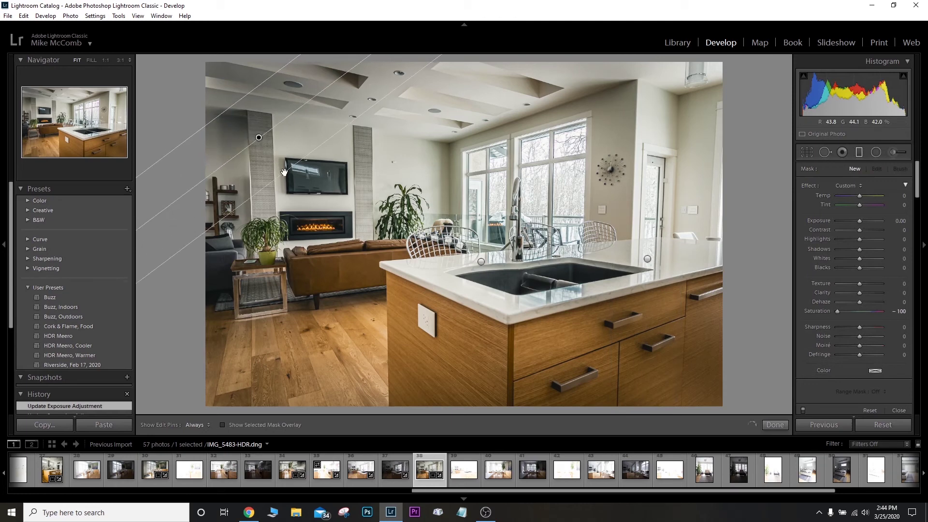
pyautogui.doubleClick(810, 185)
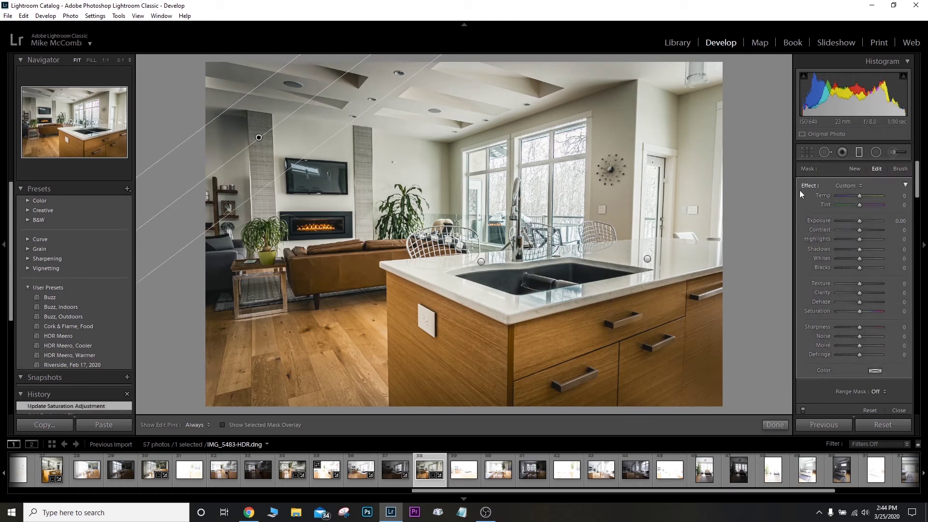
pyautogui.moveTo(858, 222); pyautogui.dragTo(861, 227)
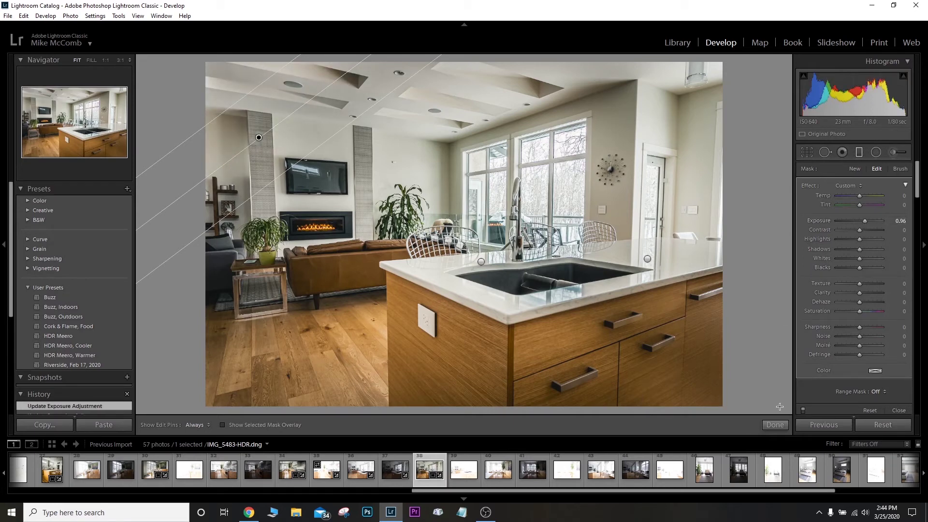
# - Finish the graduated filter and straighten the photo's verticals with Guided Upright, placing guides along the wall corner beside the door and the fireplace column's outer edge
pyautogui.click(775, 425)
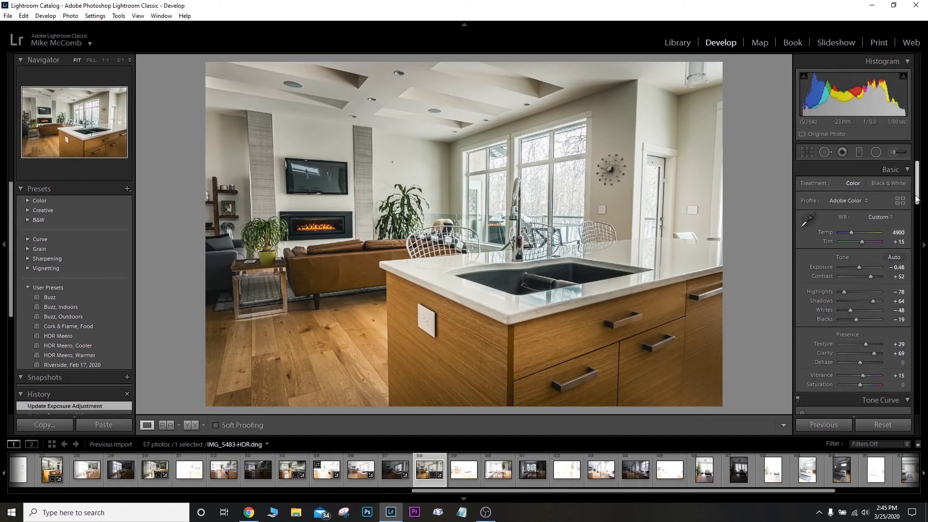
pyautogui.scroll(-10, 854, 241)
pyautogui.scroll(-5, 861, 299)
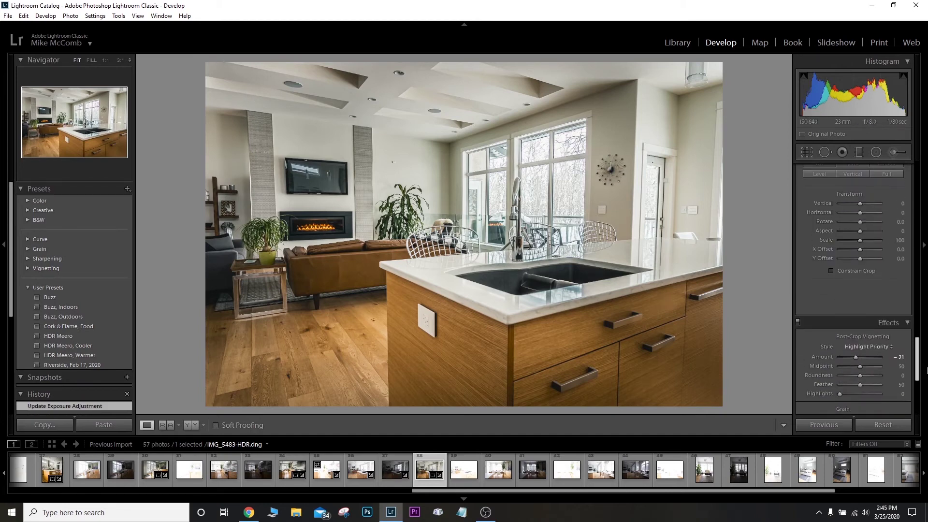
pyautogui.click(807, 254)
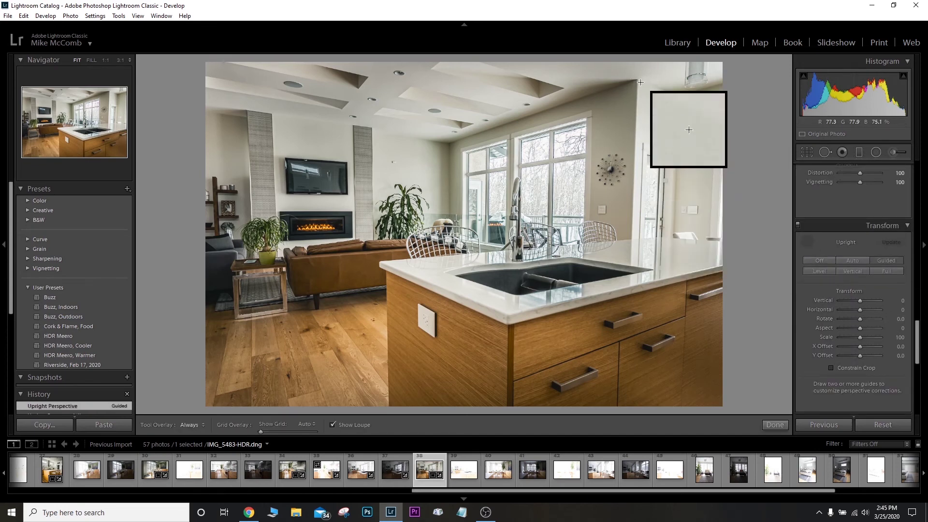
pyautogui.moveTo(640, 81); pyautogui.dragTo(635, 225)
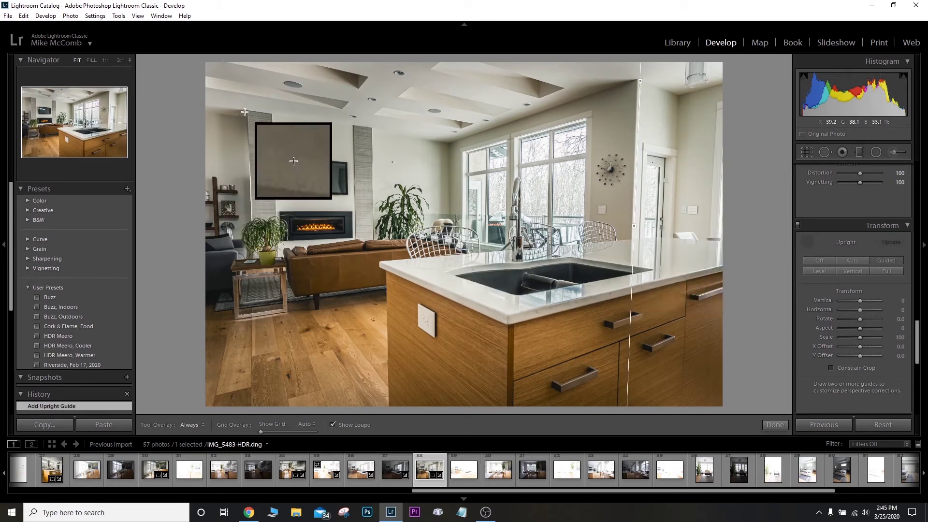
pyautogui.moveTo(245, 111); pyautogui.dragTo(251, 235)
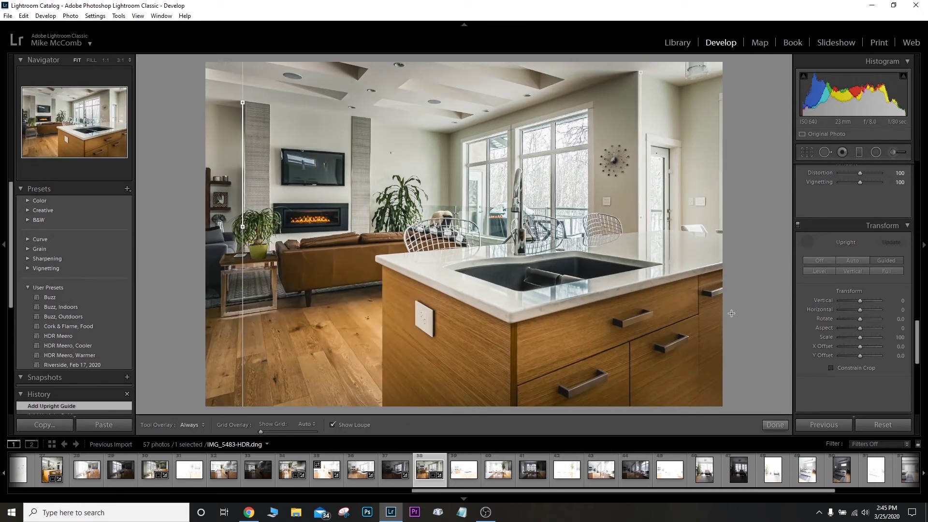
pyautogui.click(775, 426)
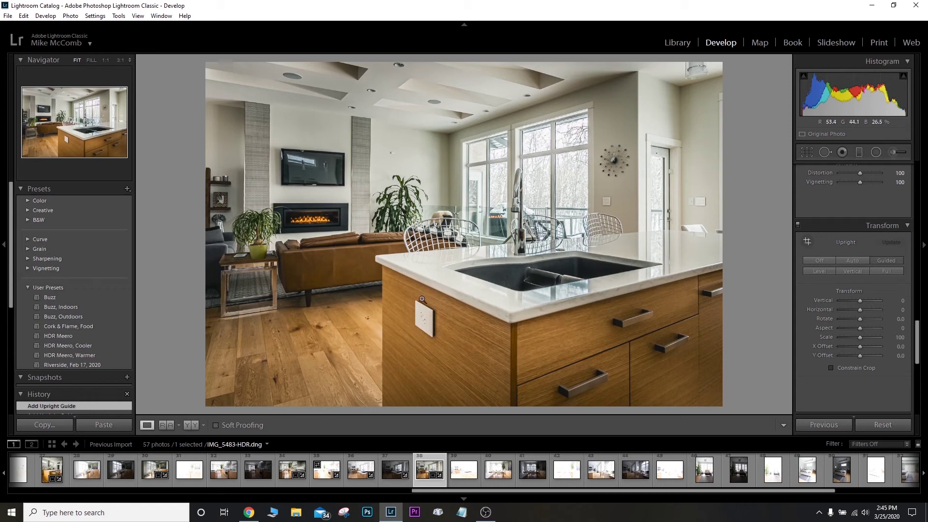
# - Heal away the island's side-panel outlet with Spot Removal at feather 11, sampling wood to its lower right, and compare the photo with its unedited version
pyautogui.click(826, 152)
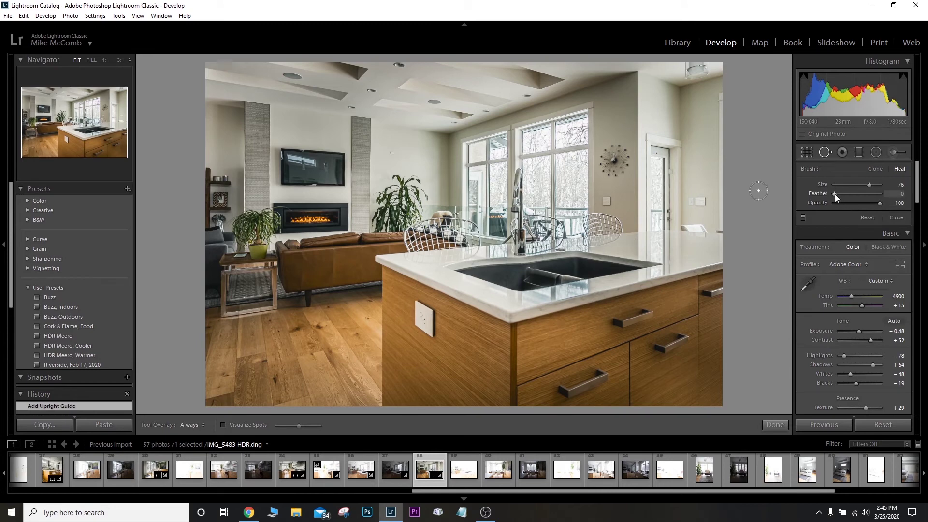
pyautogui.moveTo(834, 193); pyautogui.dragTo(840, 193)
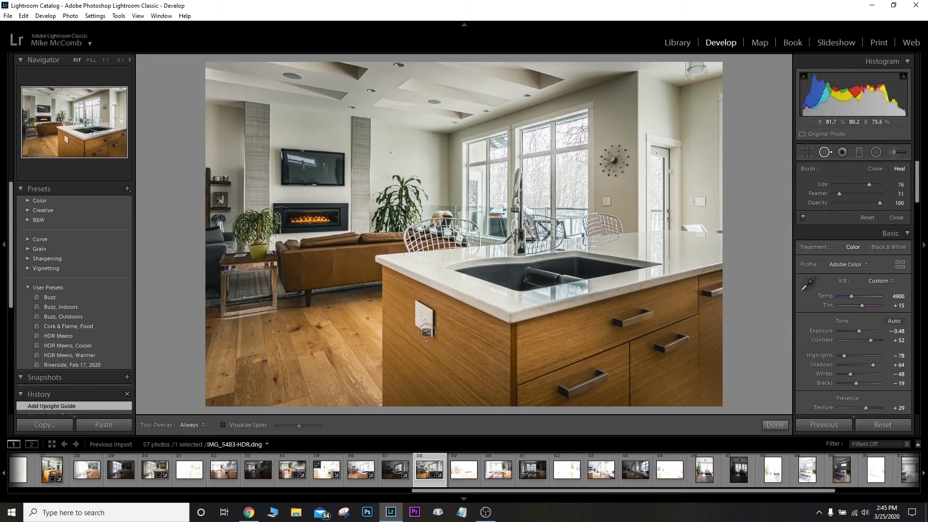
pyautogui.click(434, 338)
pyautogui.moveTo(434, 339)
pyautogui.mouseDown()
pyautogui.moveTo(430, 310)
pyautogui.moveTo(415, 327)
pyautogui.mouseUp()
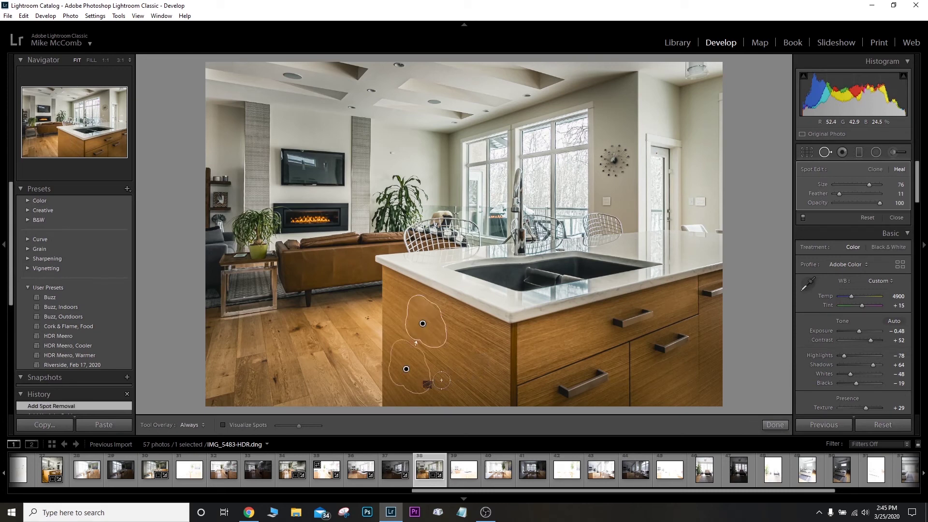
pyautogui.moveTo(438, 336)
pyautogui.mouseDown()
pyautogui.moveTo(460, 364)
pyautogui.moveTo(470, 361)
pyautogui.mouseUp()
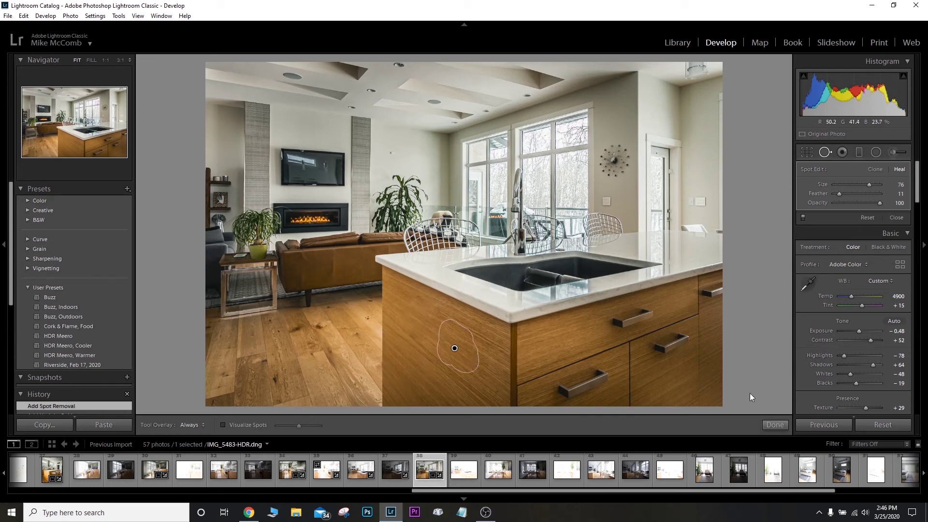
pyautogui.click(767, 423)
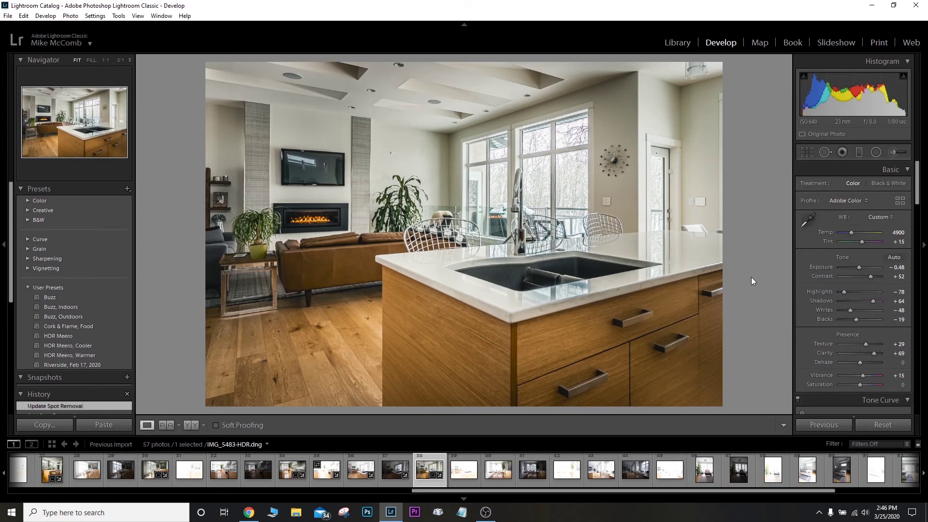
pyautogui.press('\\')
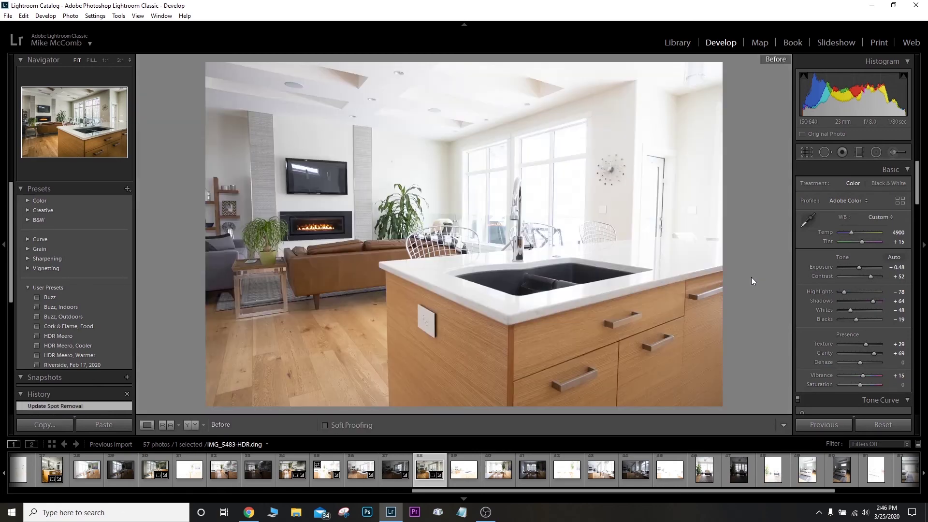
pyautogui.press('\\')
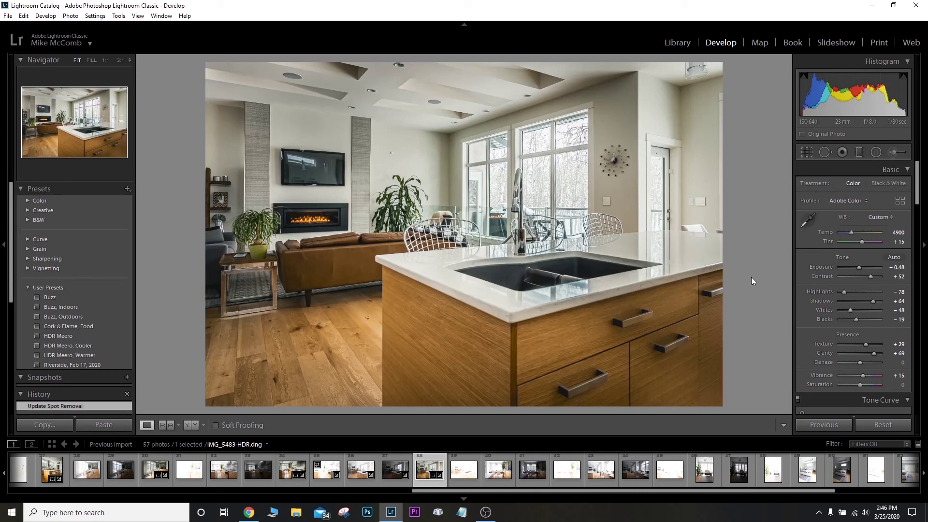